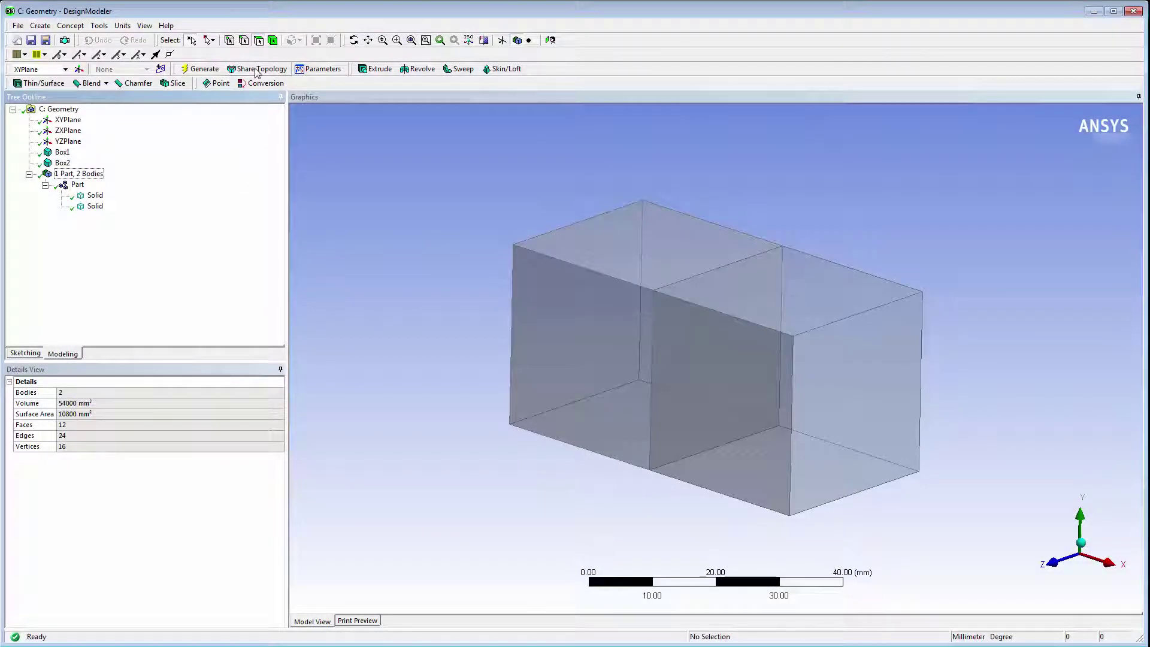
Generate shared topology between the two blocks, colour edges By Connection, and select the Part
left_click(256, 70)
left_click(206, 70)
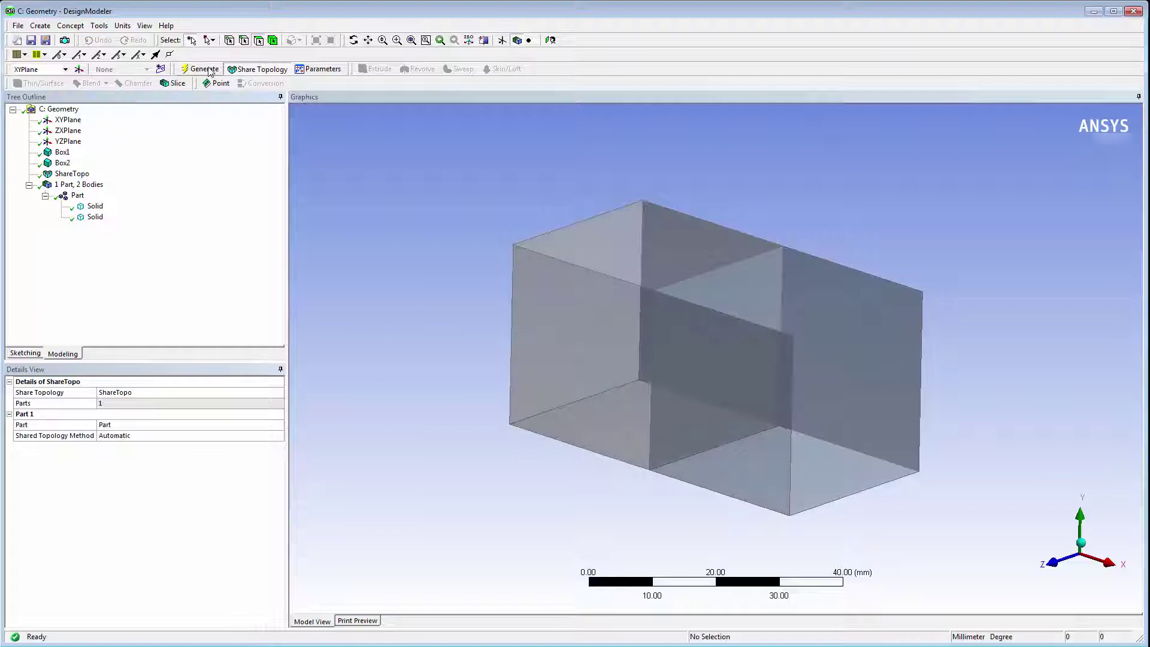
left_click(44, 54)
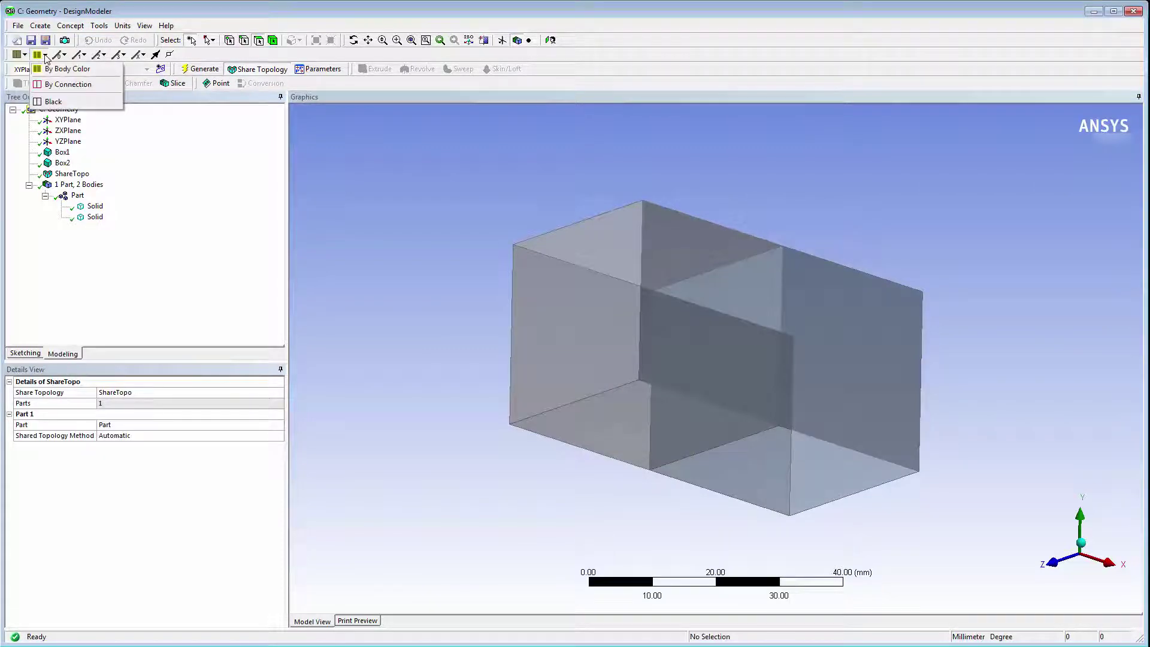
left_click(54, 86)
middle_click_drag(340, 264, 380, 279)
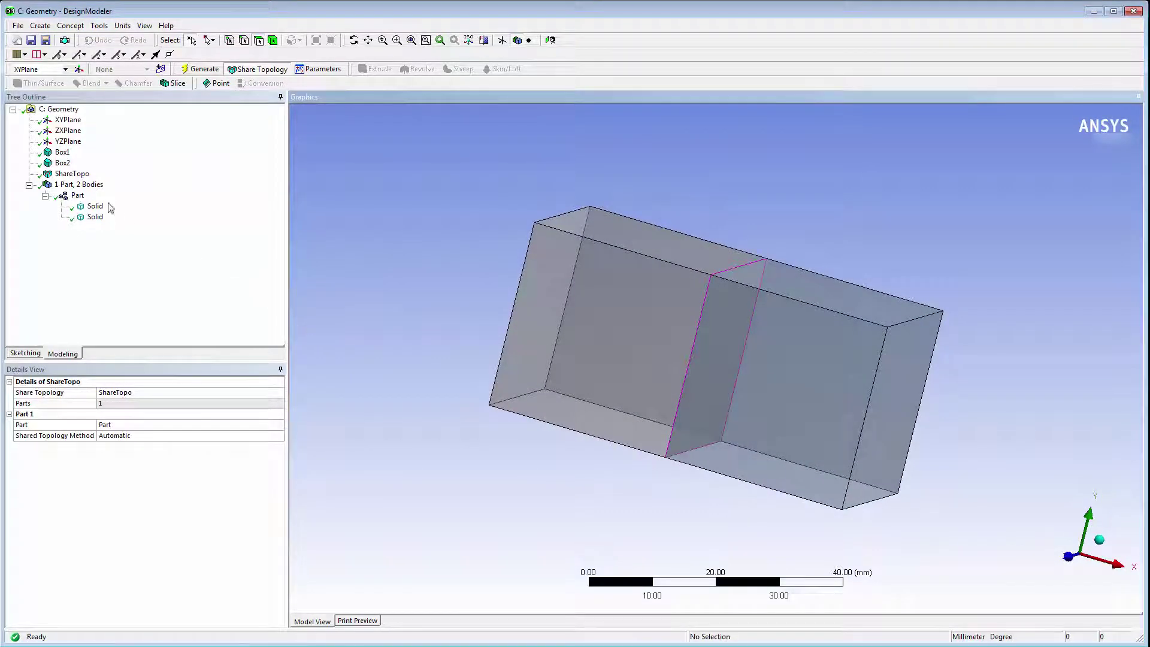
left_click(76, 196)
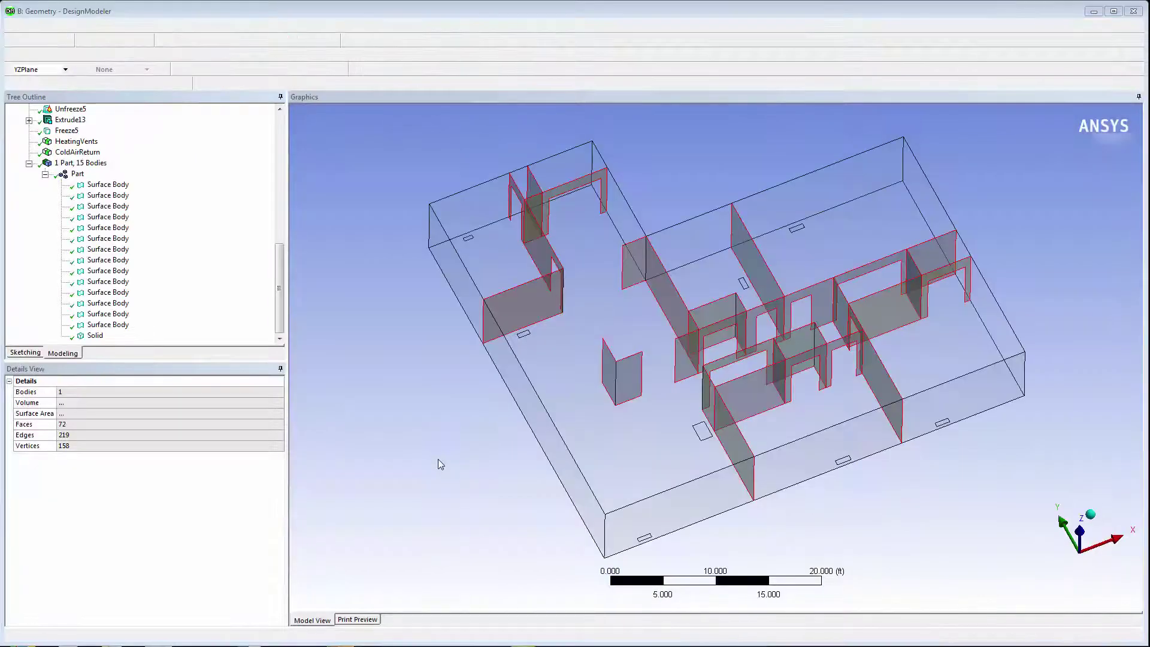
Generate a Shared Topology feature on the house floor plan and orbit to inspect the magenta edges
mouse_move(473, 486)
middle_mouse_down()
mouse_move(480, 447)
mouse_move(396, 434)
mouse_move(433, 447)
mouse_move(514, 442)
mouse_move(514, 467)
mouse_move(472, 478)
middle_mouse_up()
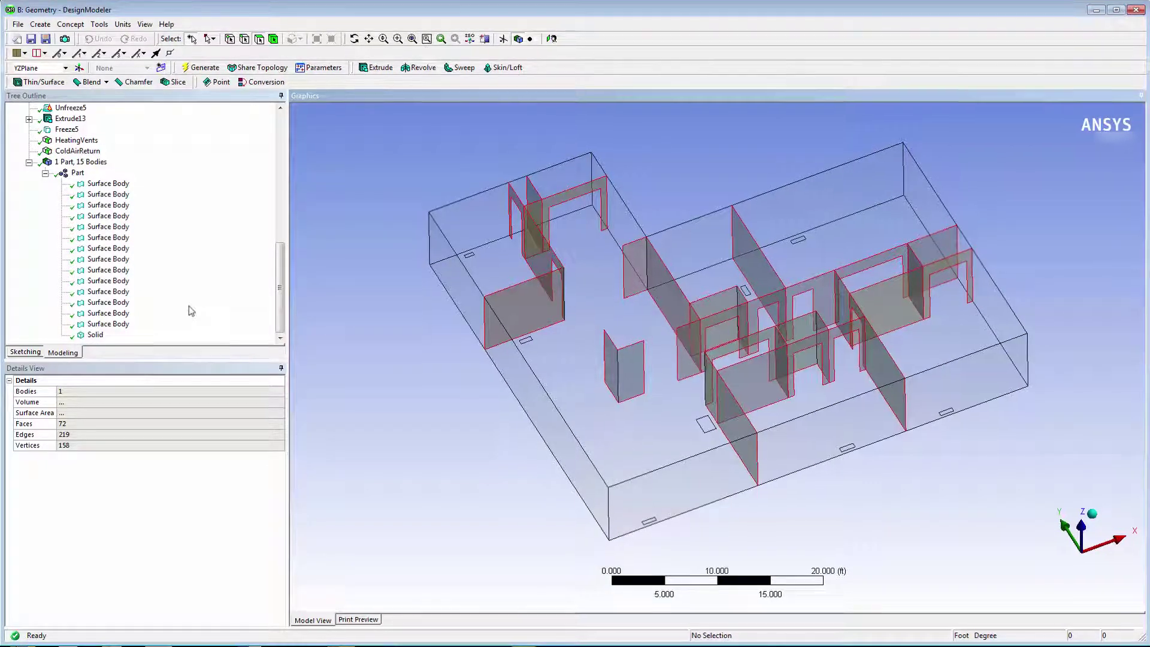
left_click(267, 71)
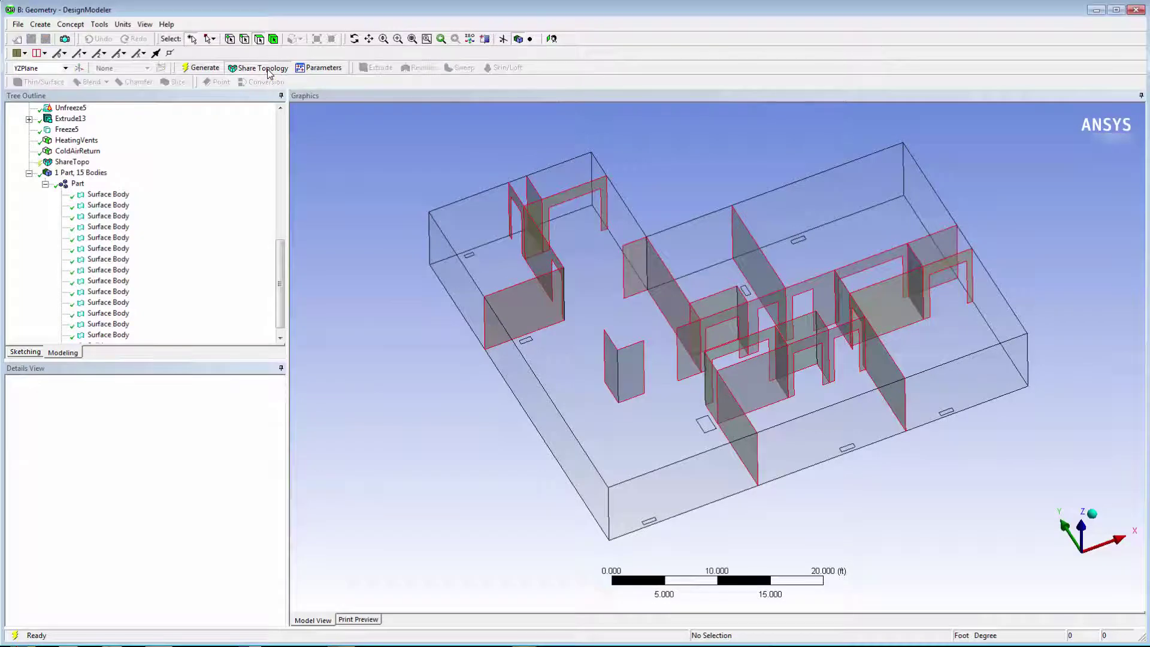
left_click(200, 68)
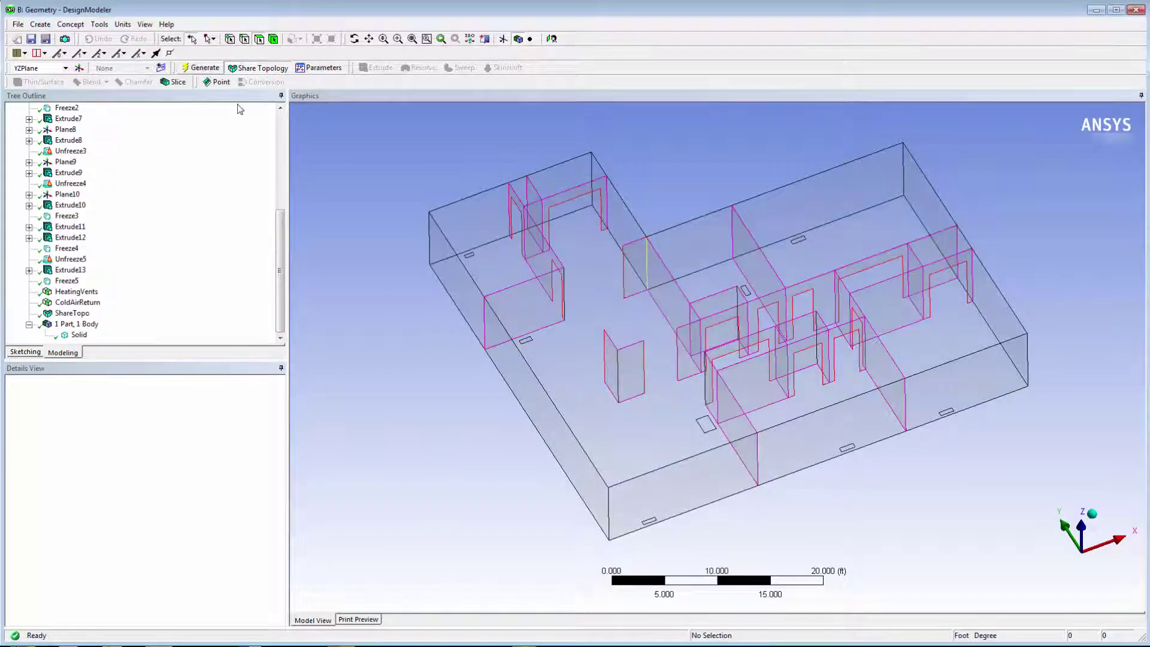
middle_click_drag(444, 444, 537, 462)
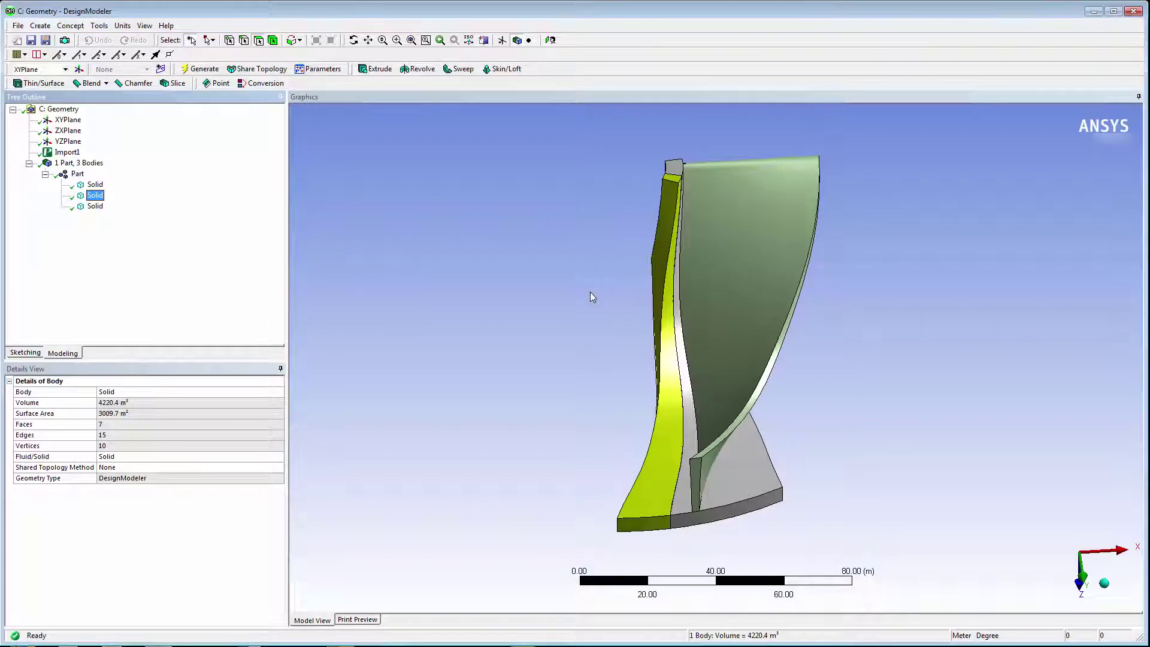
Change the yellow blade body's Shared Topology Method from Default to None
mouse_move(918, 285)
middle_mouse_down()
mouse_move(571, 310)
mouse_move(908, 290)
middle_mouse_up()
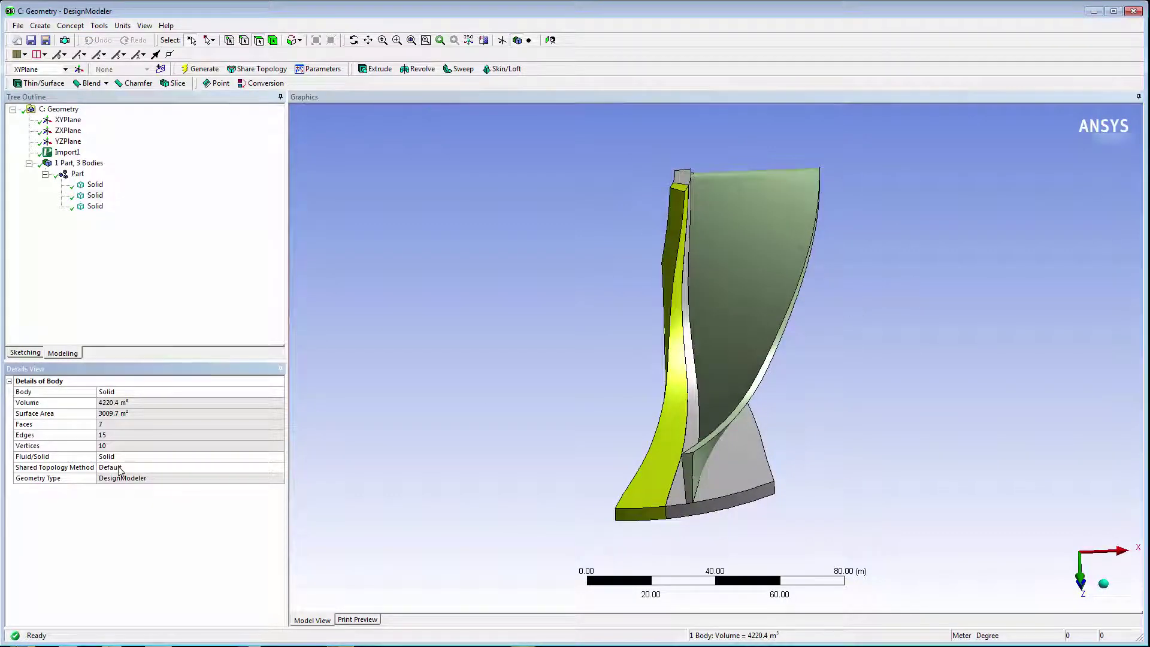
left_click(167, 471)
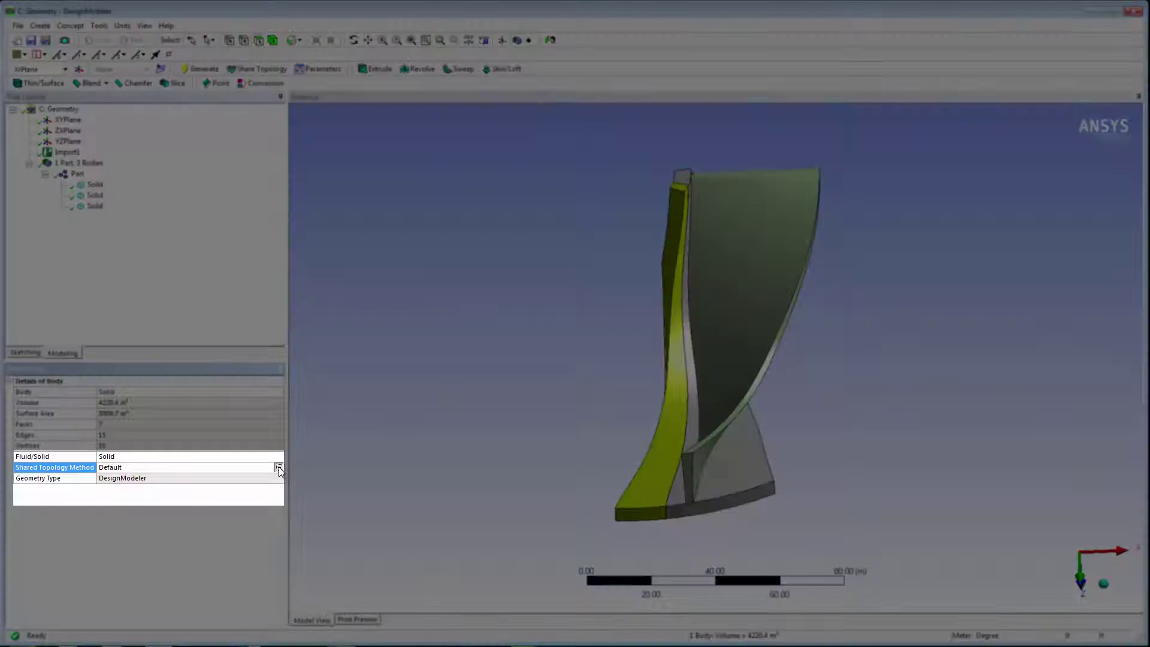
left_click(279, 468)
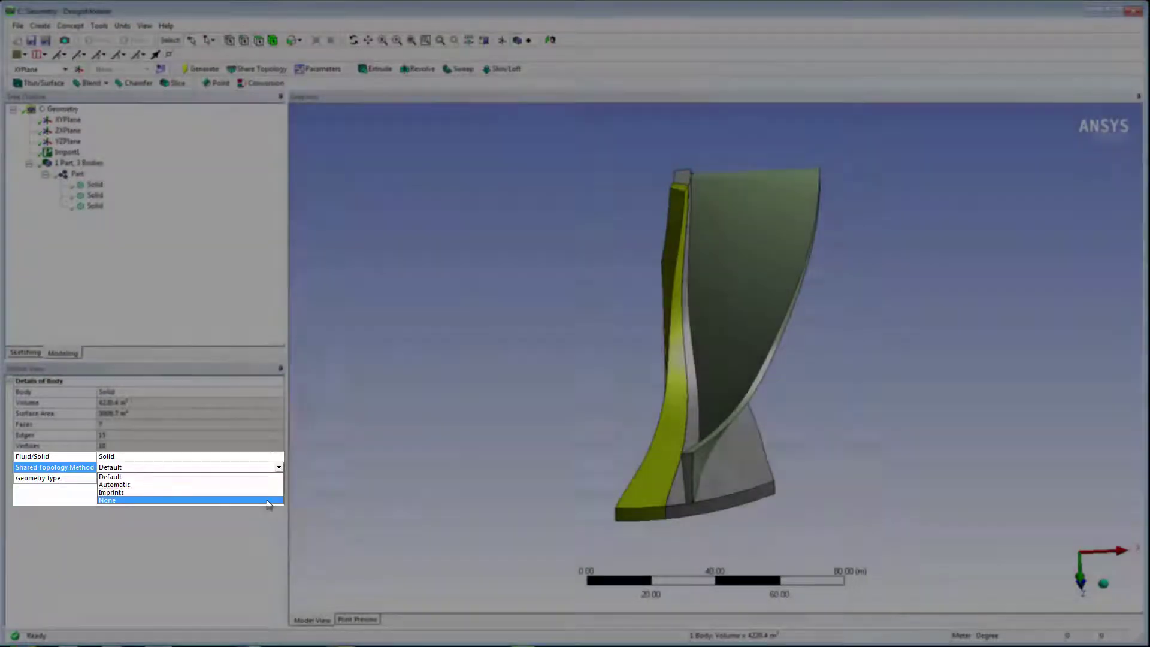
left_click(271, 501)
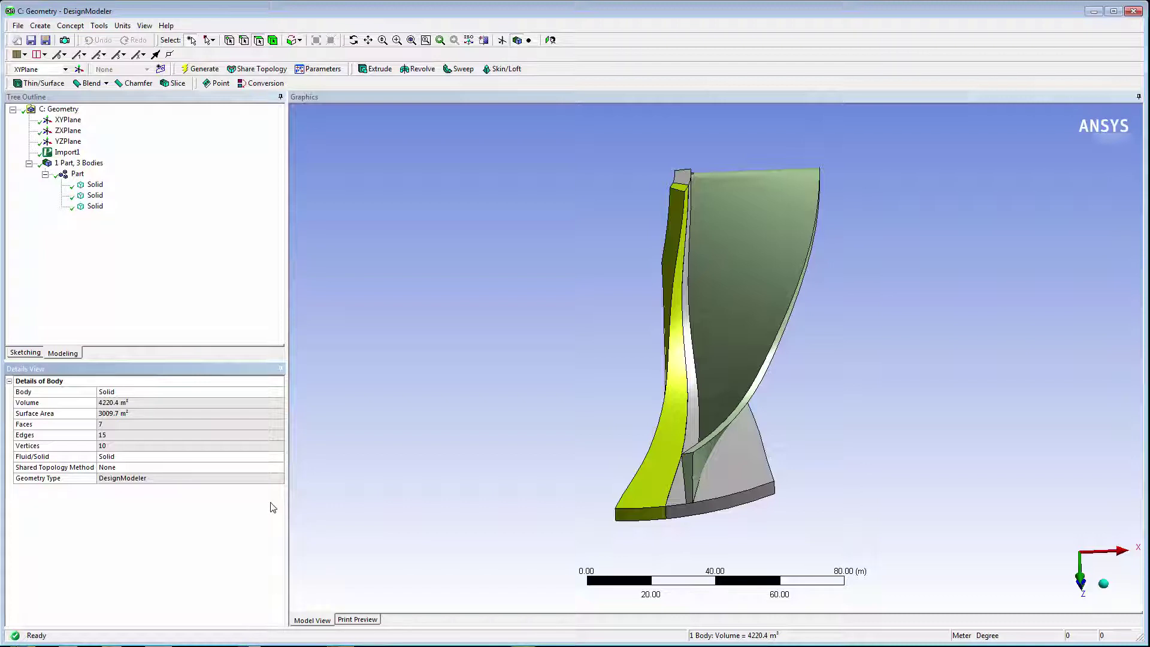
Add and generate a Shared Topology feature on the turbine blade model
left_click(244, 71)
left_click(201, 69)
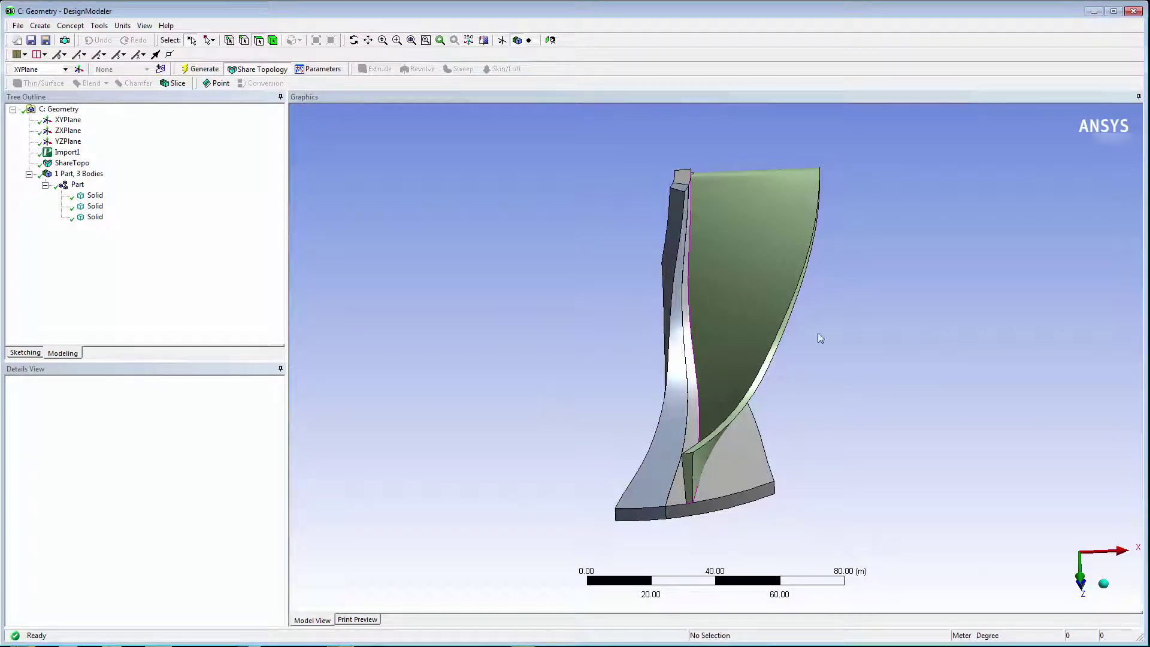
middle_click_drag(819, 339, 858, 347)
Rotate and zoom into the blade base to inspect the shared edges
scroll(702, 358, "up", 3)
scroll(703, 357, "up", 3)
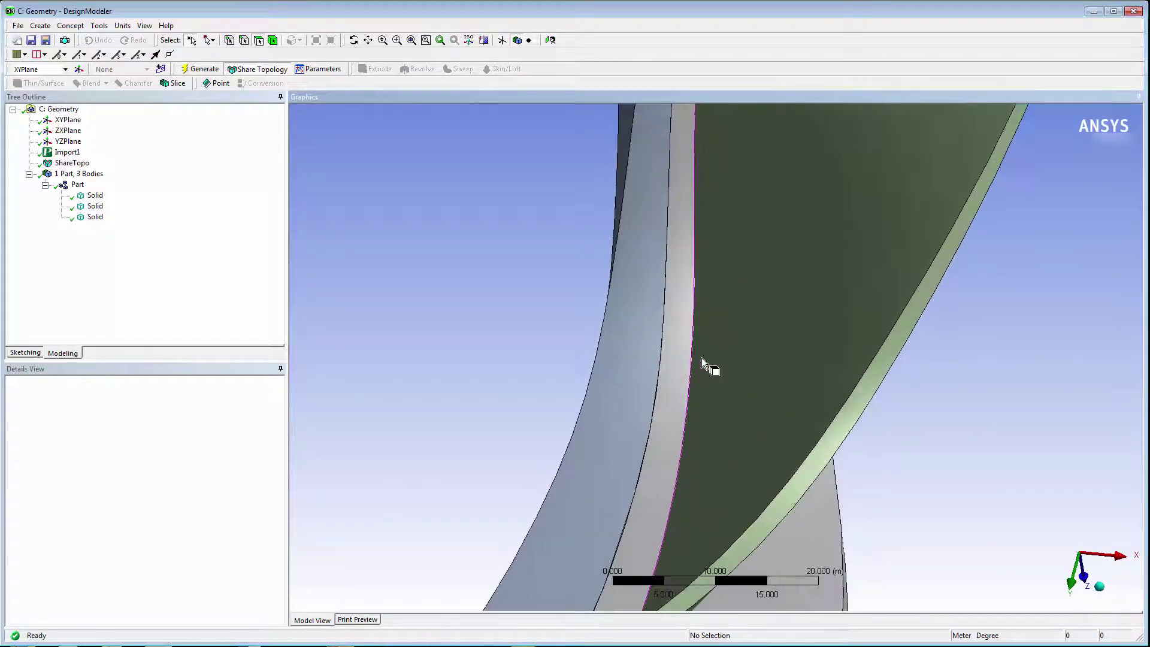
scroll(531, 406, "down", 2)
scroll(567, 133, "down", 1)
middle_click_drag(560, 164, 624, 488)
scroll(634, 529, "up", 1)
scroll(635, 529, "up", 2)
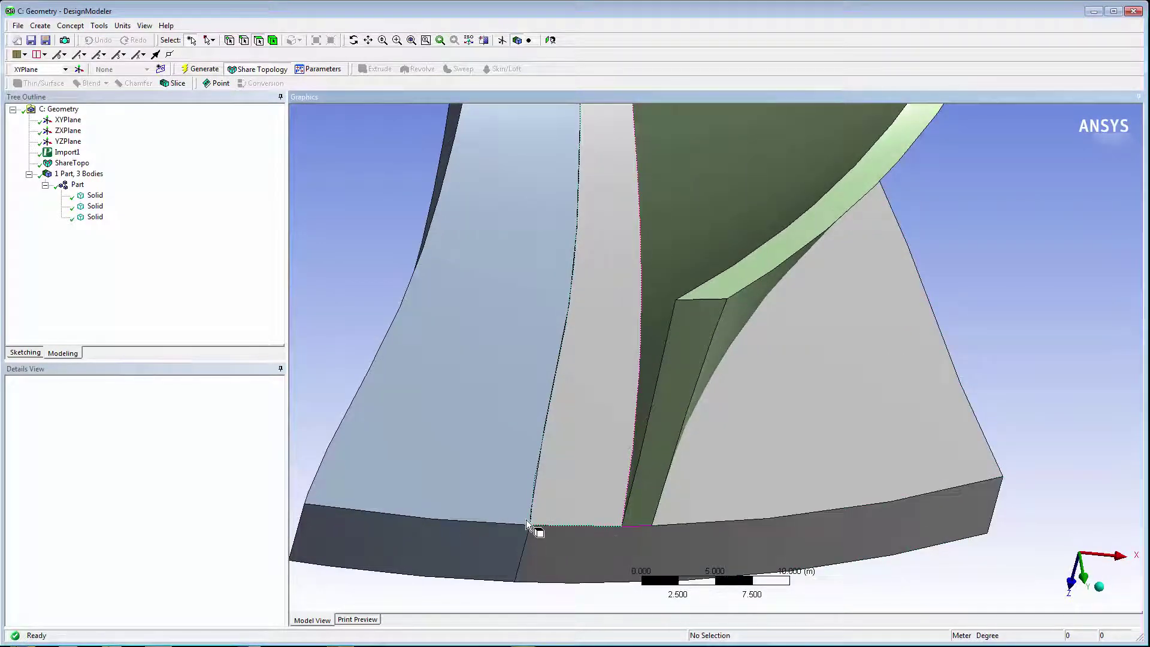
scroll(527, 378, "down", 2)
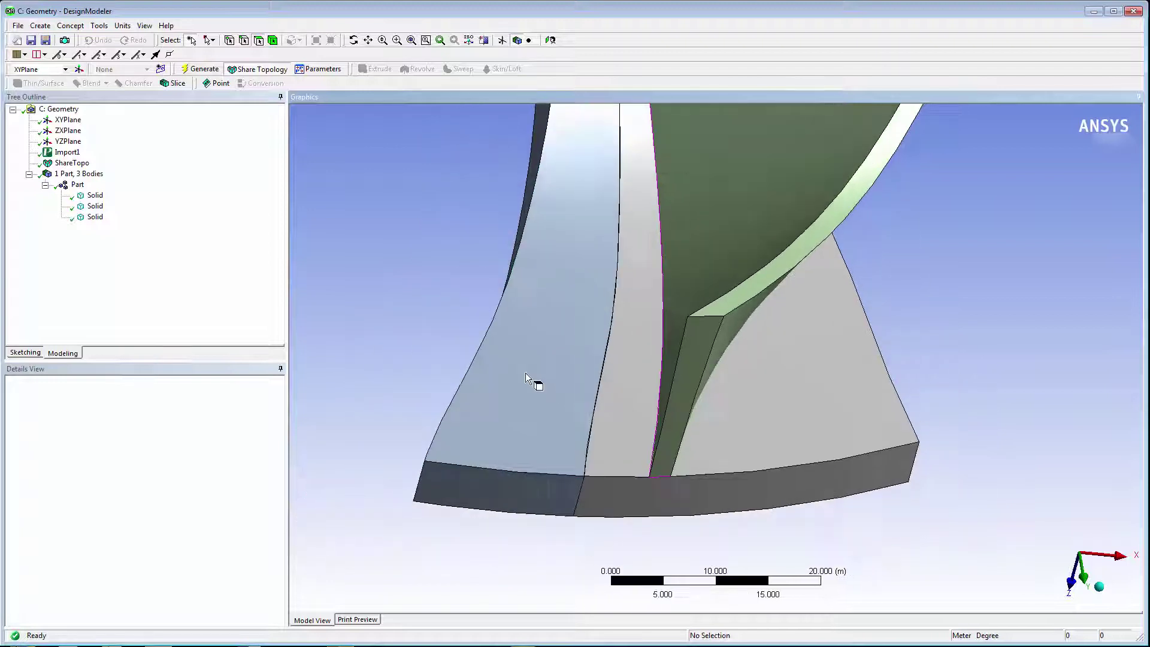
scroll(526, 372, "down", 1)
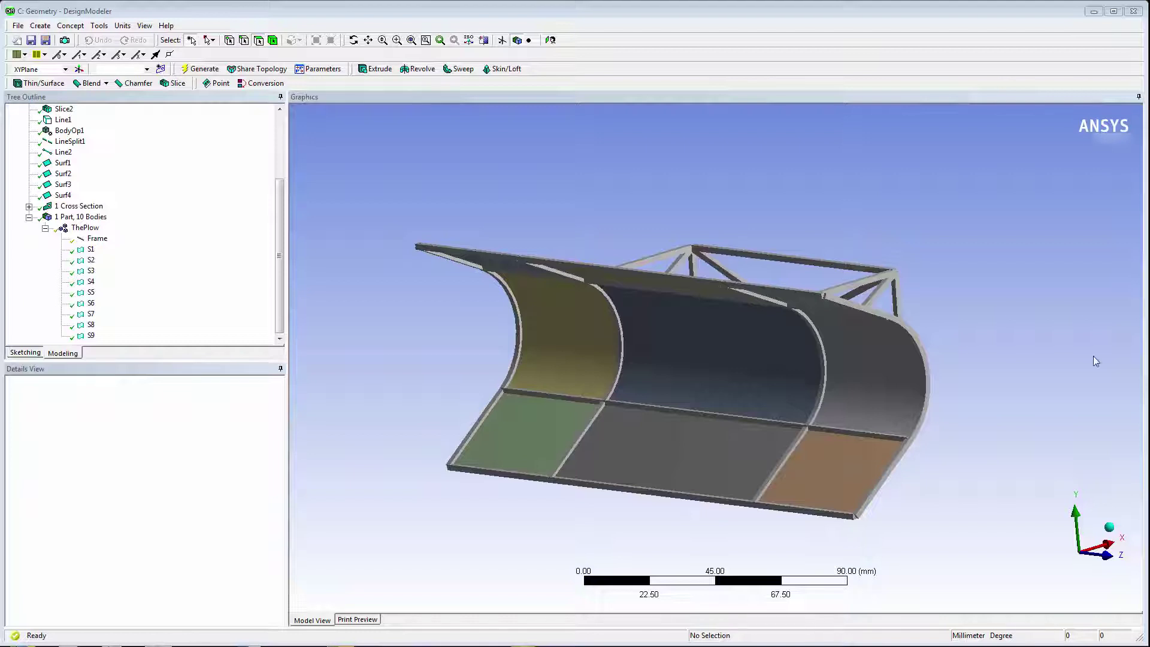
middle_click_drag(981, 443, 1008, 411)
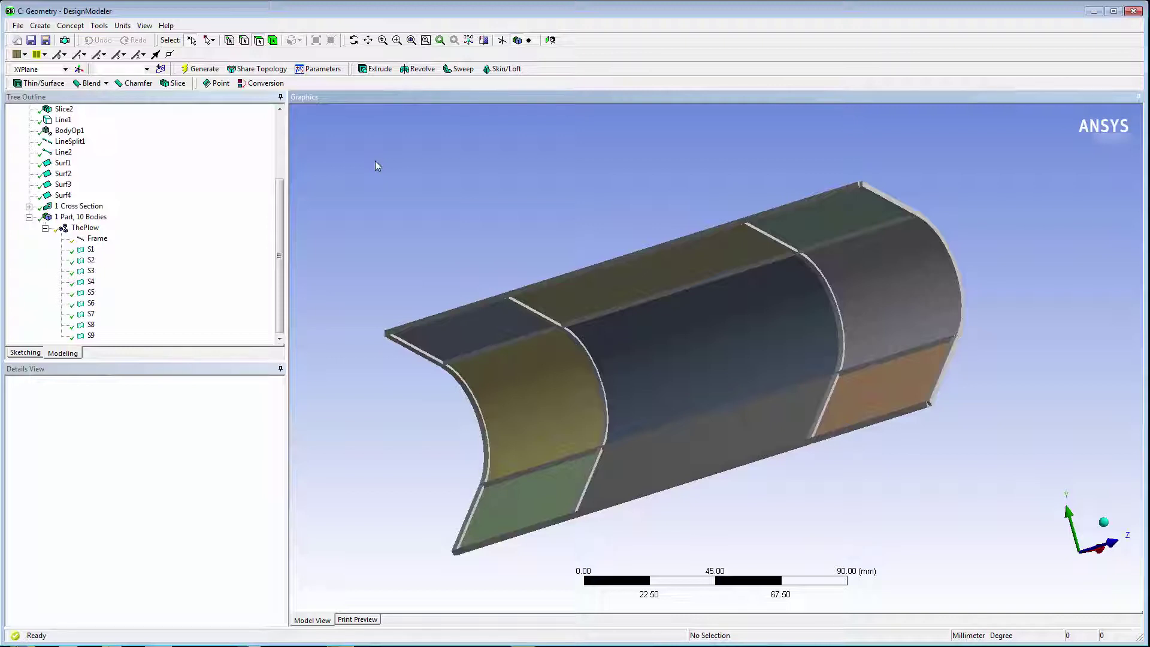
Change the edge coloring and turn off Cross Section Solids so panels show as thin surfaces
left_click(45, 55)
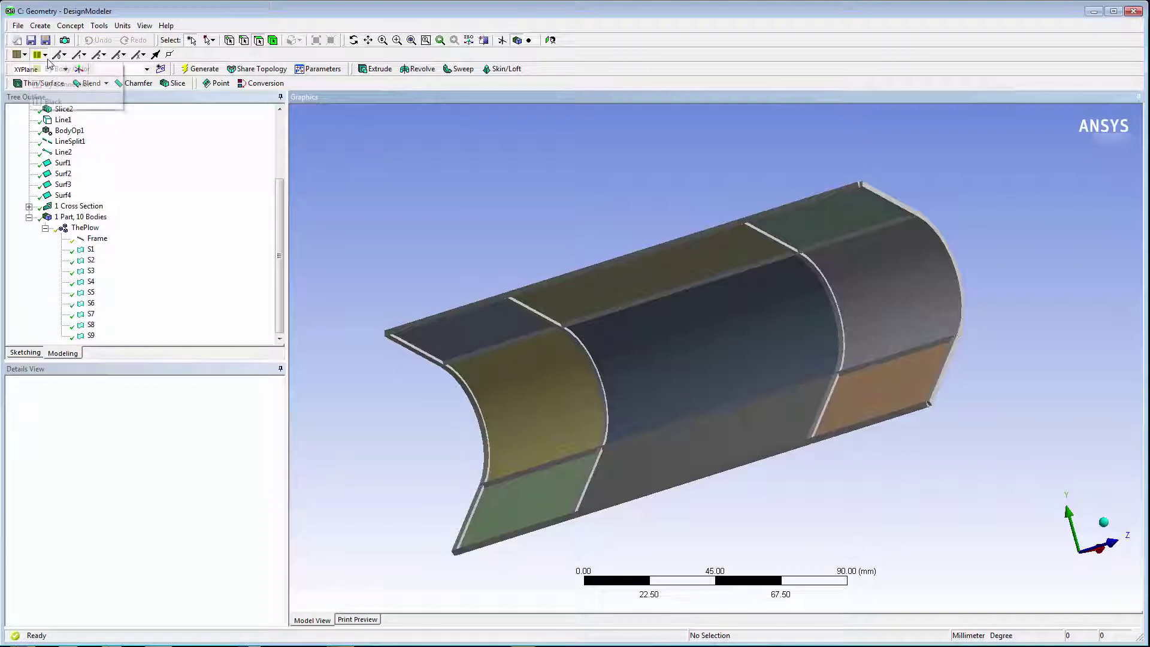
left_click(60, 84)
left_click(139, 27)
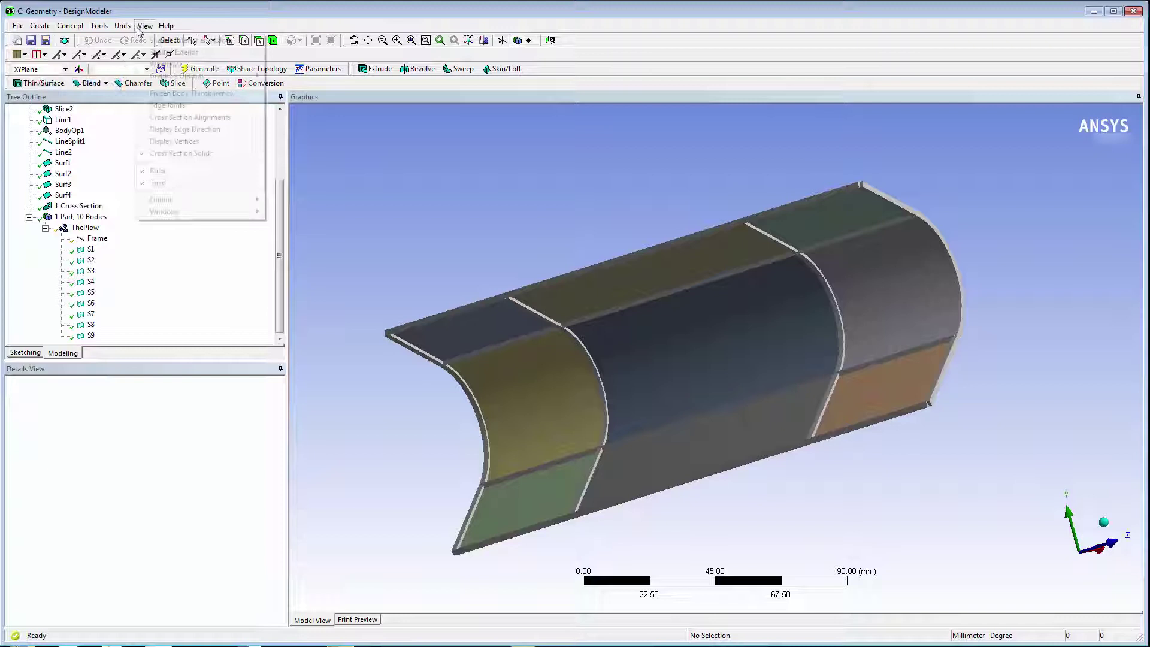
left_click(204, 154)
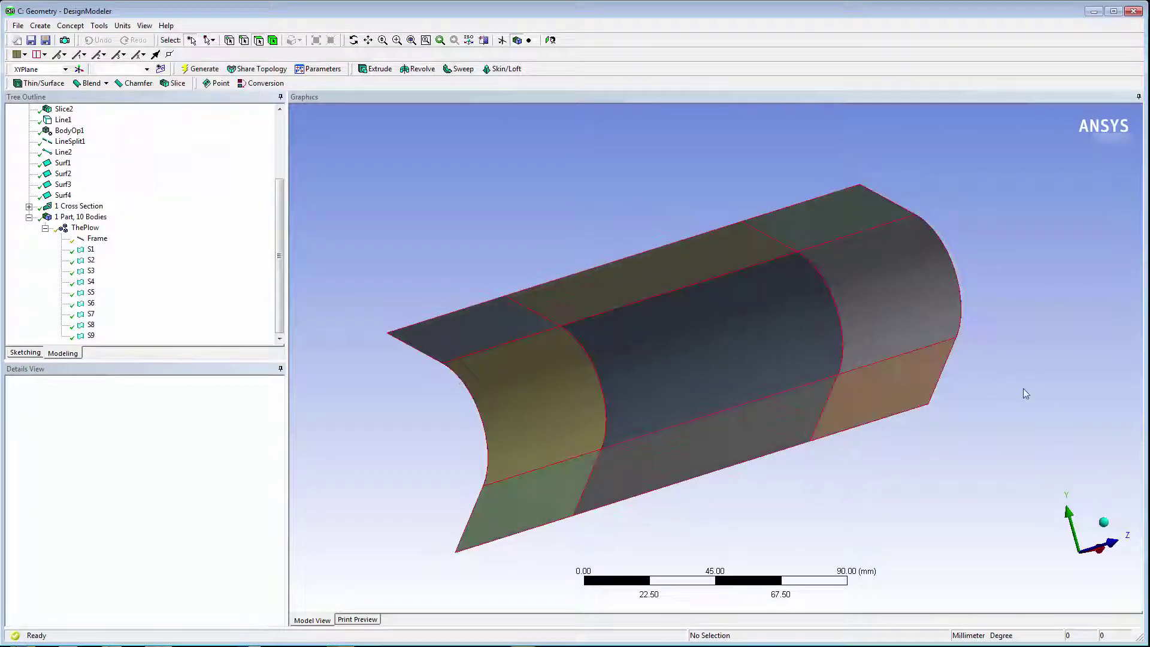
Hide two plow panel faces, including the lower centre one, to inspect the inner frame
middle_click_drag(1009, 318, 210, 437)
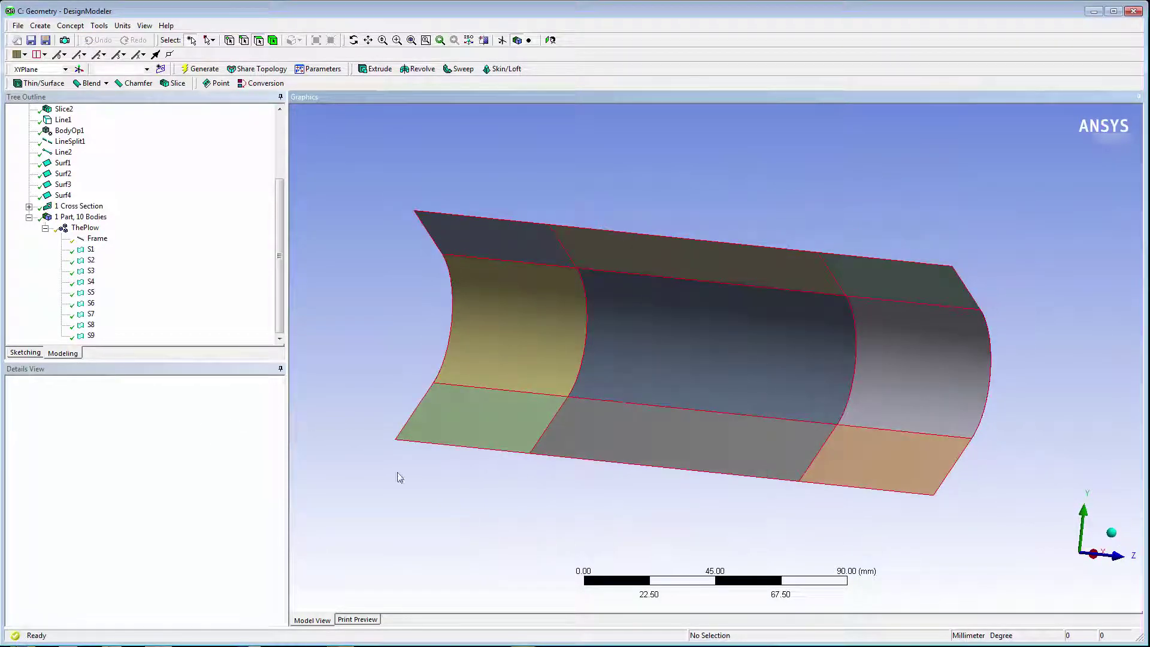
left_click(722, 362)
left_click(689, 437, "ctrl")
right_click(687, 443)
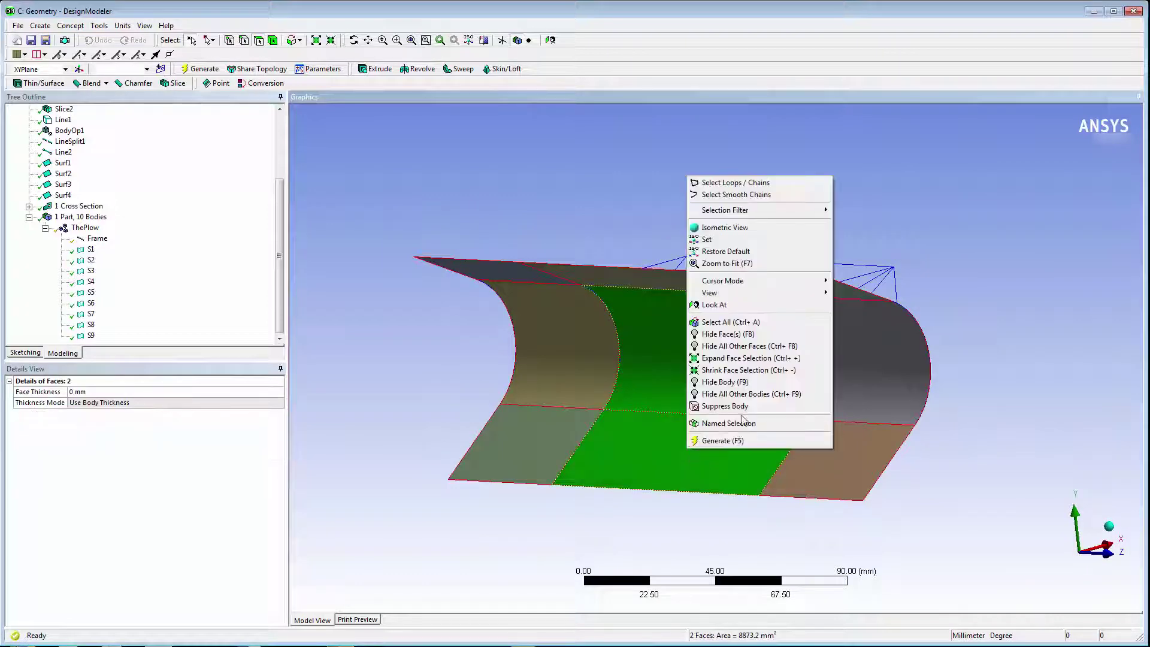
left_click(762, 392)
middle_click_drag(762, 391, 776, 437)
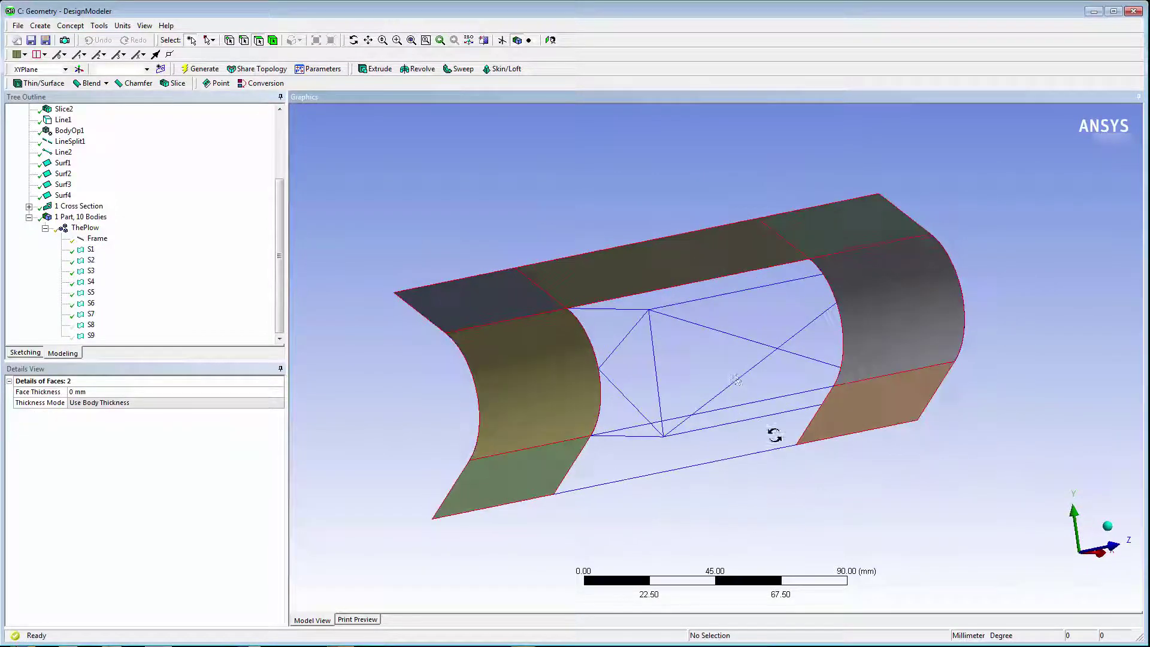
right_click(728, 372)
Show all bodies, add a ShareTopo feature to the plow, and confirm its method is Edge Joints
left_click(773, 518)
left_click(258, 69)
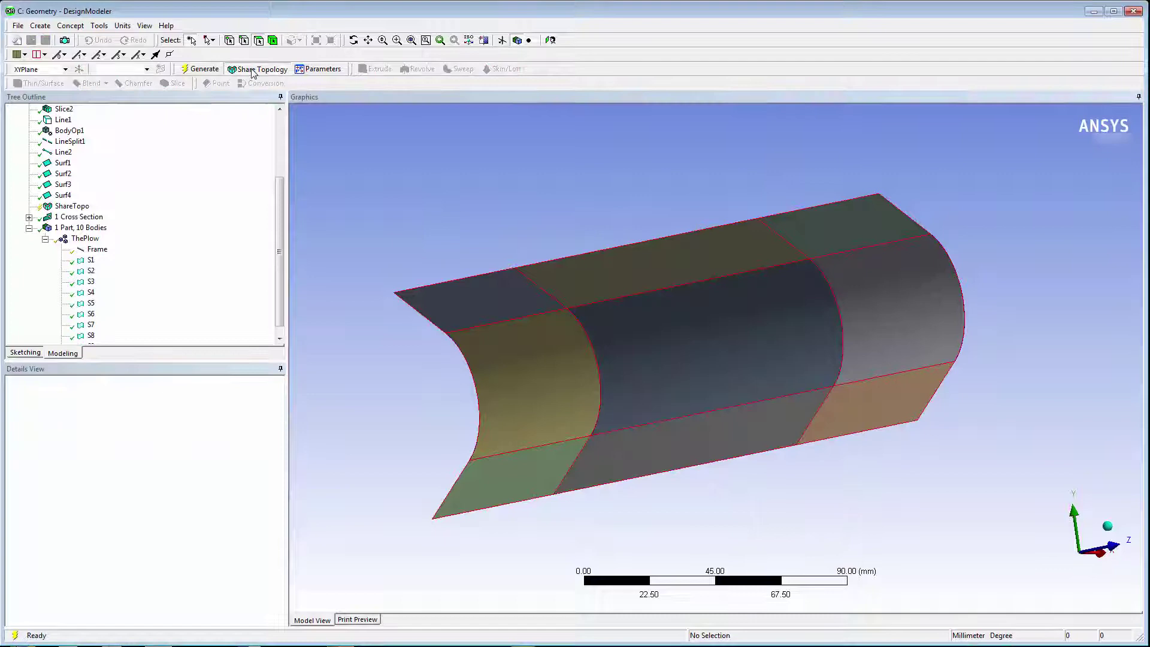
left_click(77, 207)
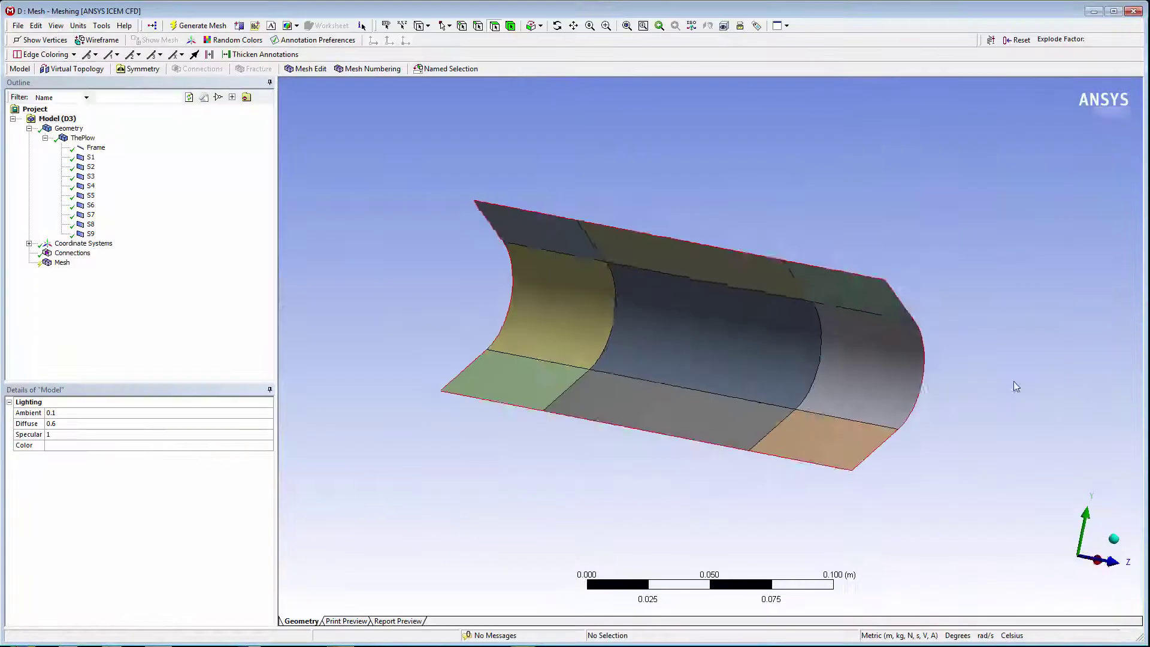
mouse_move(1015, 385)
middle_mouse_down()
mouse_move(1073, 327)
mouse_move(1040, 385)
mouse_move(847, 393)
mouse_move(1033, 384)
middle_mouse_up()
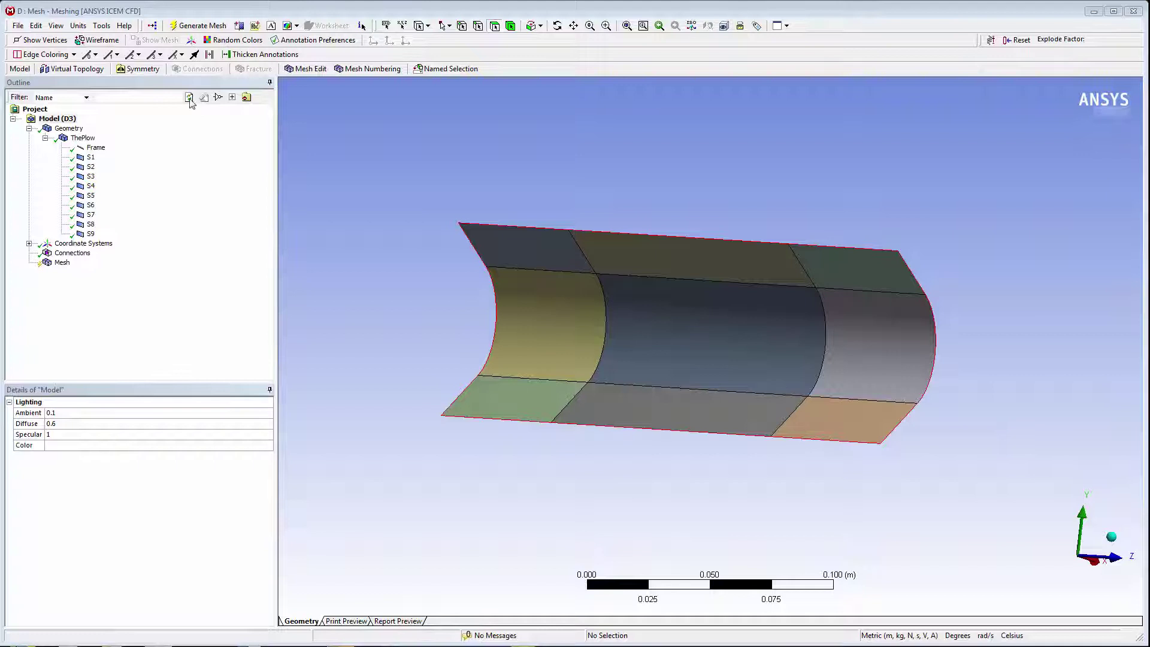
Enable Cross Section Solids (Geometry) and rotate the plow to check its thick shell panels
left_click(56, 26)
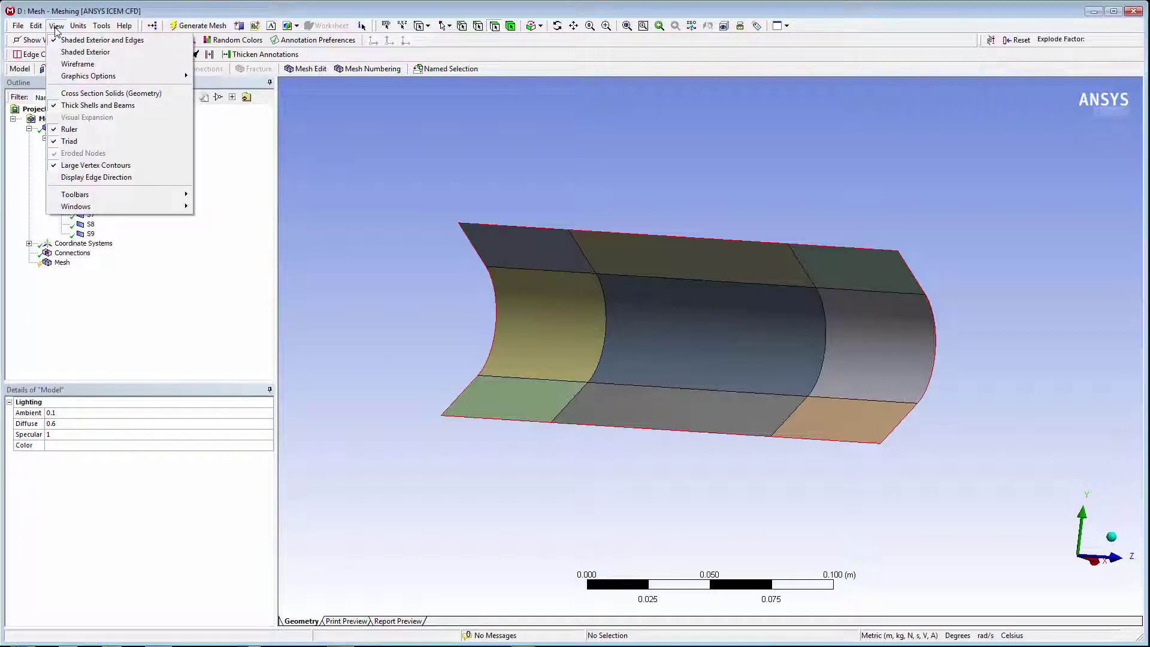
left_click(85, 93)
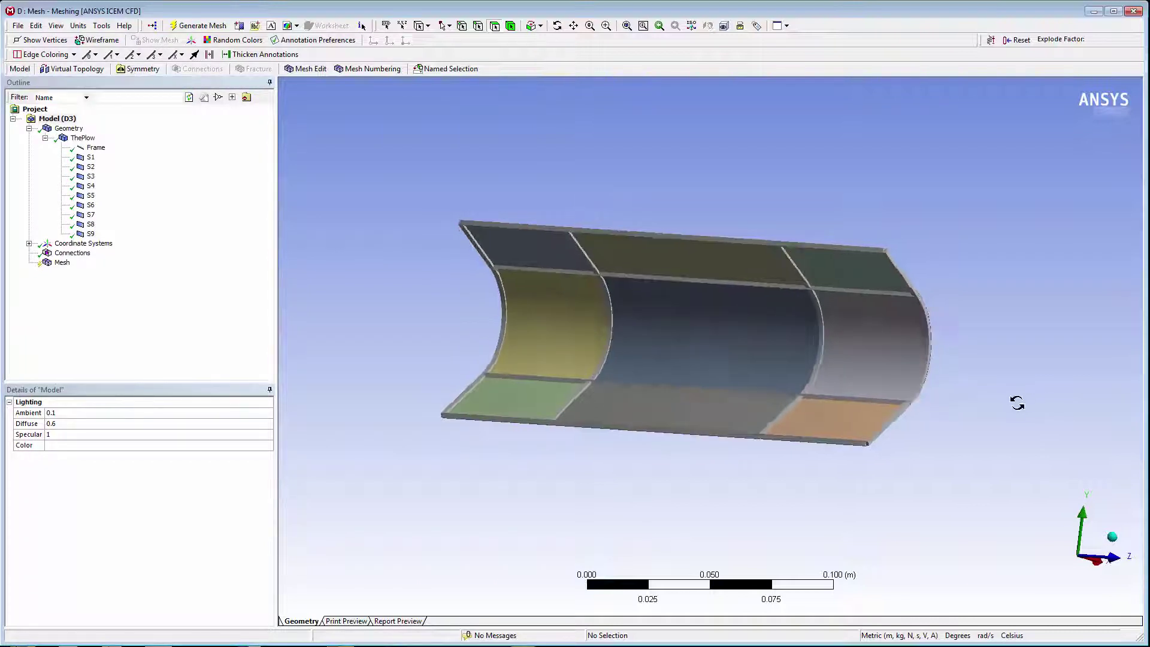
left_click_drag(1017, 402, 1058, 410)
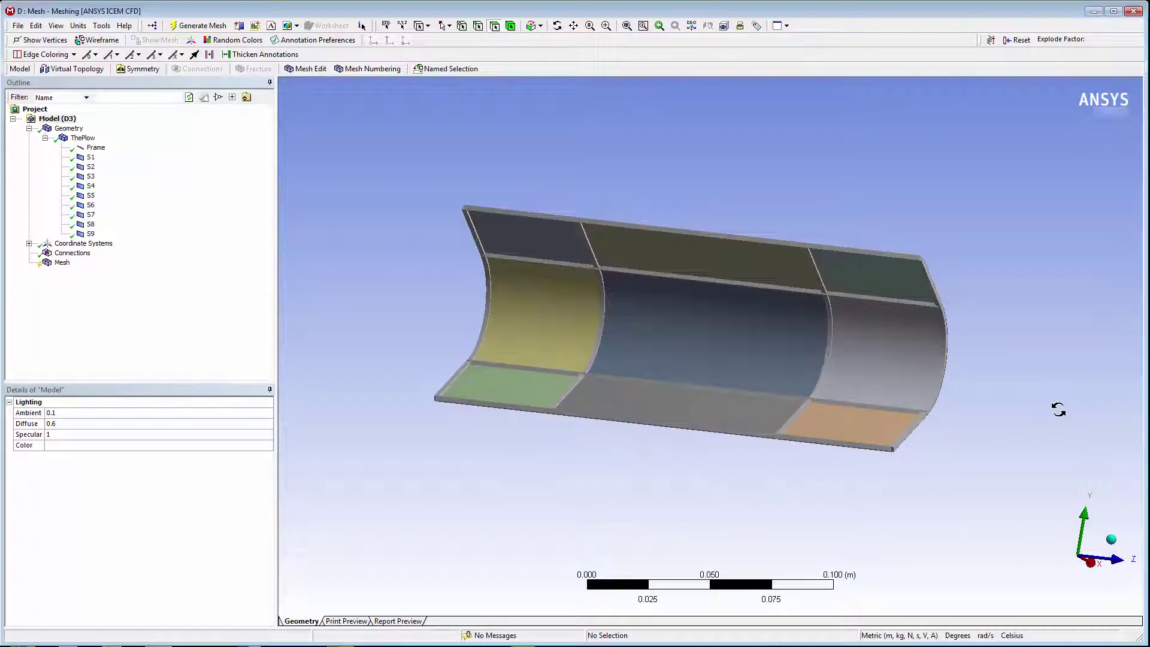